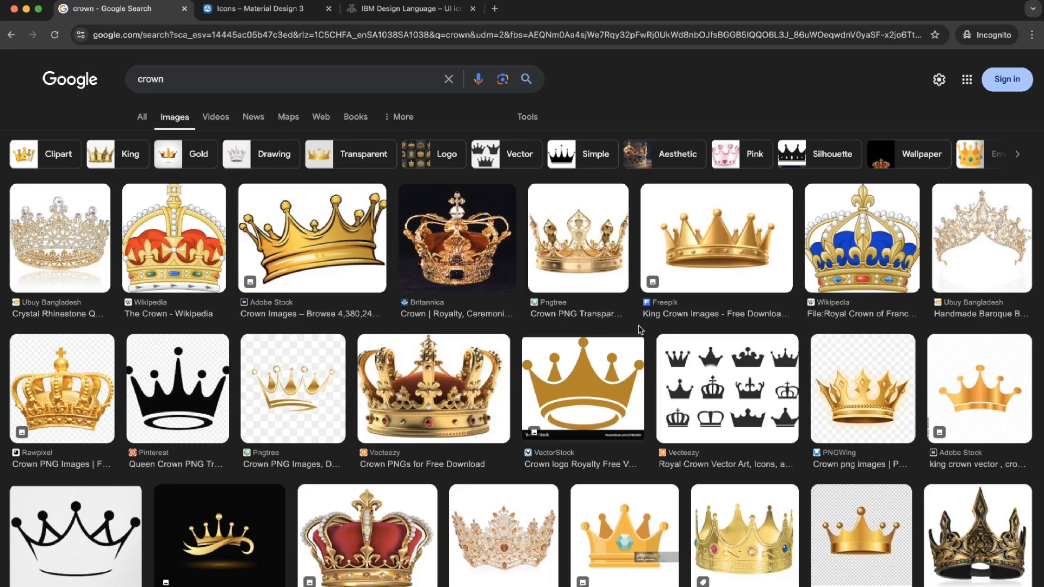
- Review the crown image results and the icon design guidelines from Material Design 3 and IBM Design Language
{"action": "left_click", "coordinate": [251, 14]}
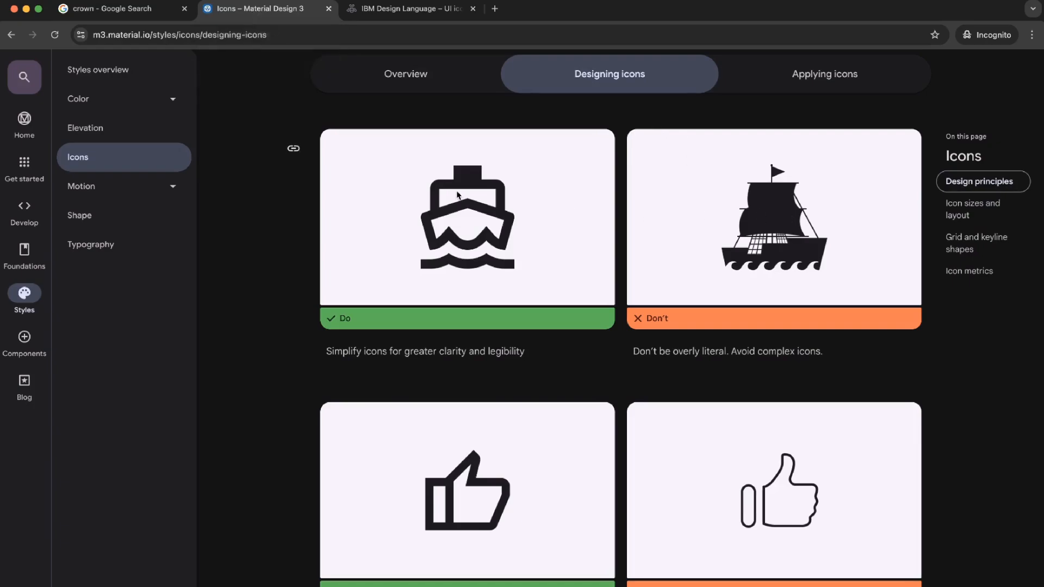
{"action": "left_click", "coordinate": [396, 16]}
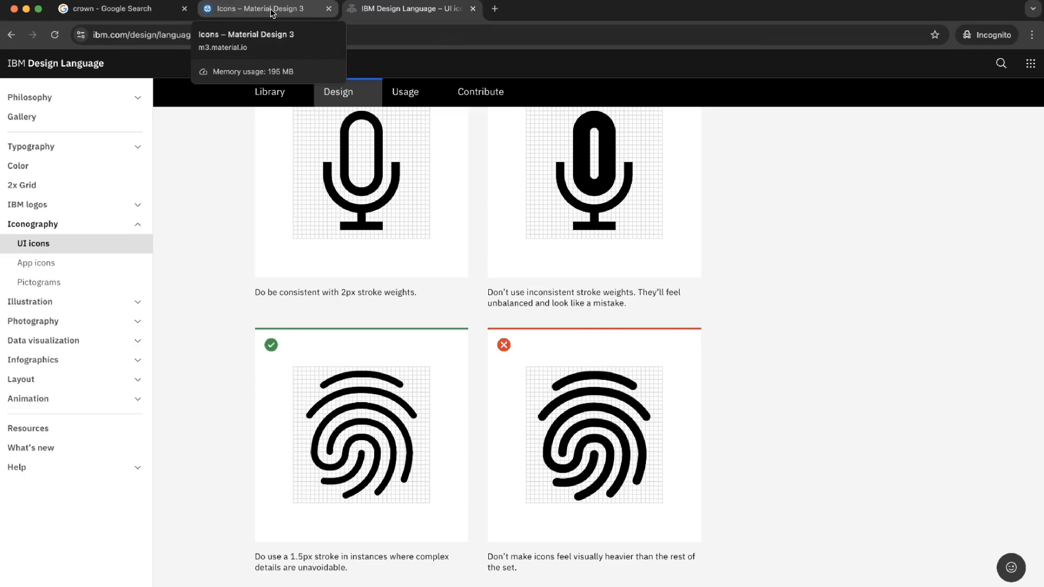
{"action": "left_click", "coordinate": [100, 7]}
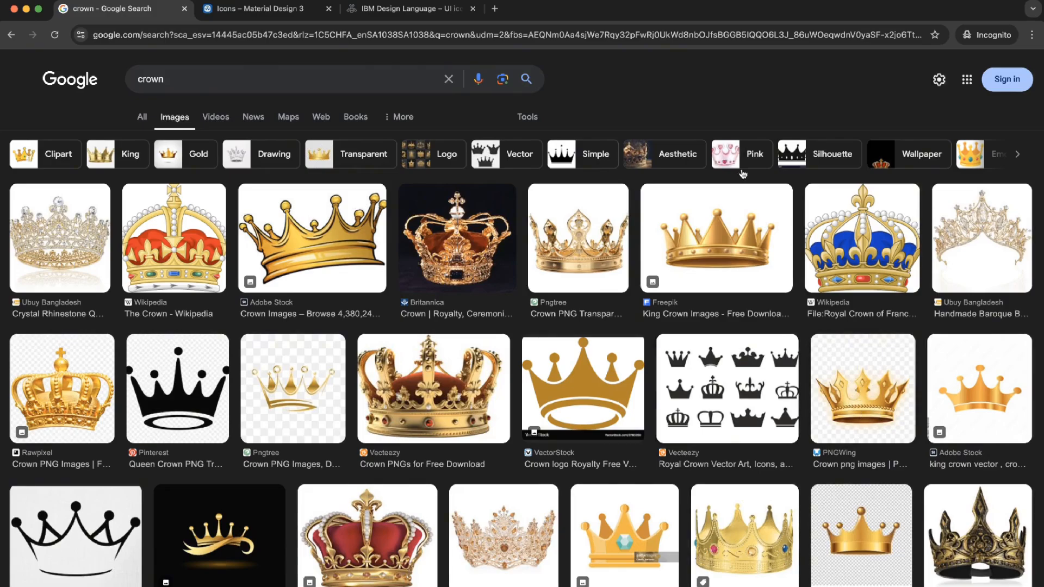
{"action": "left_click", "coordinate": [404, 19]}
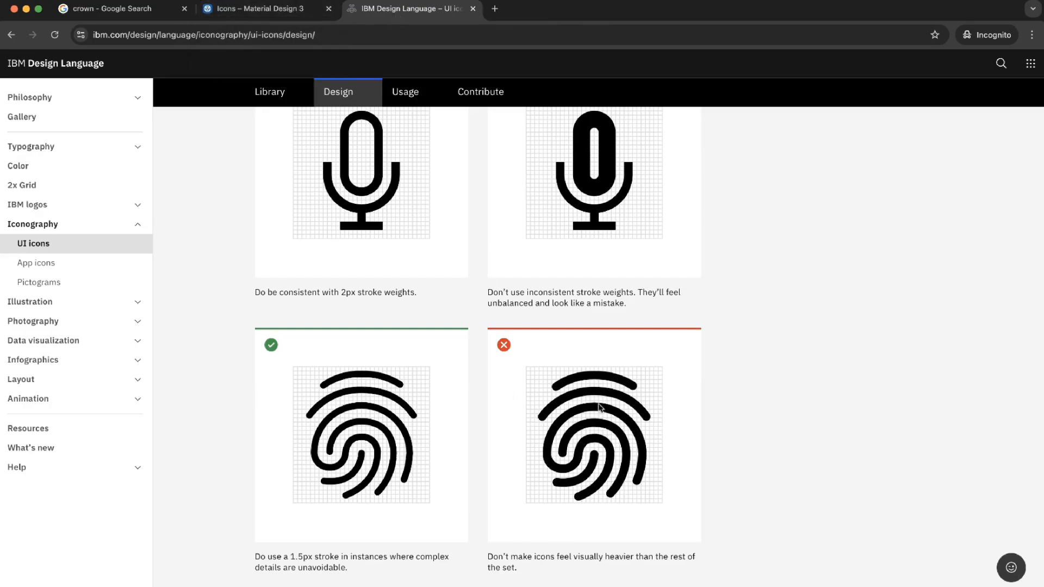
{"action": "left_click", "coordinate": [304, 10]}
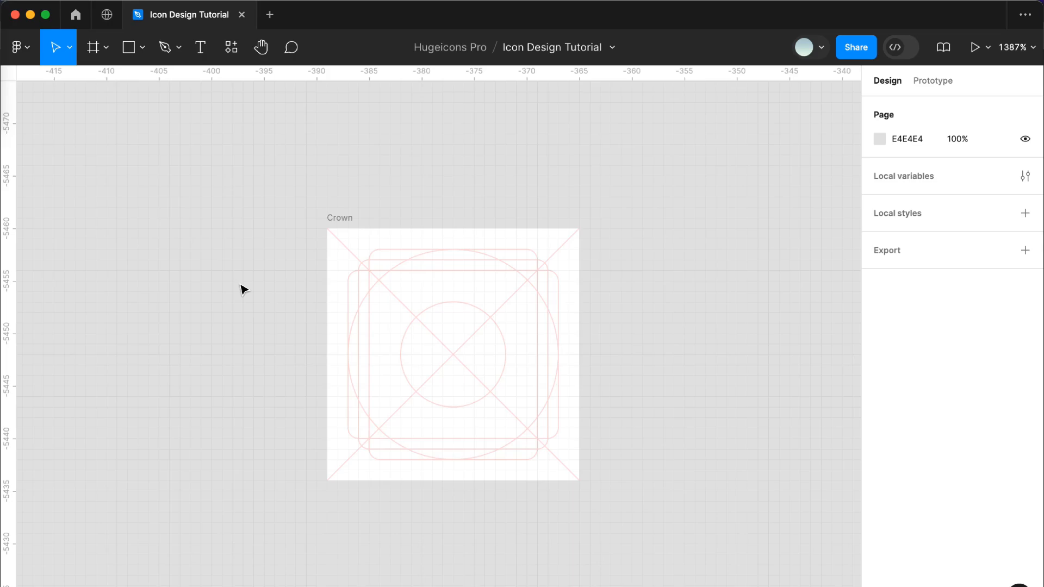
- In Figma, draw a rectangle centred in the Crown frame and widen it symmetrically to 18 × 10
{"action": "left_click", "coordinate": [129, 48]}
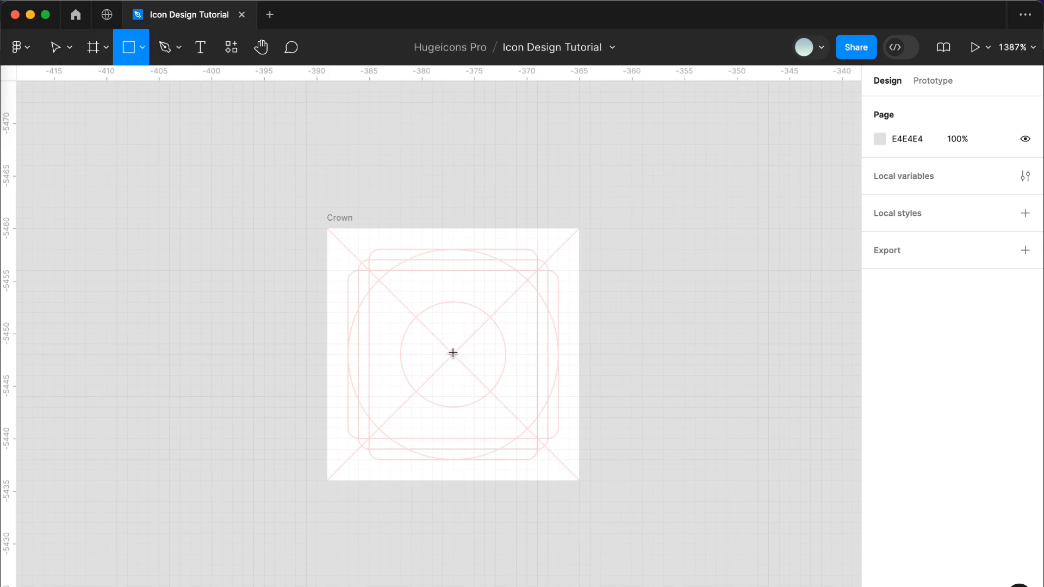
{"action": "left_click_drag", "start_coordinate": [453, 352], "coordinate": [505, 406]}
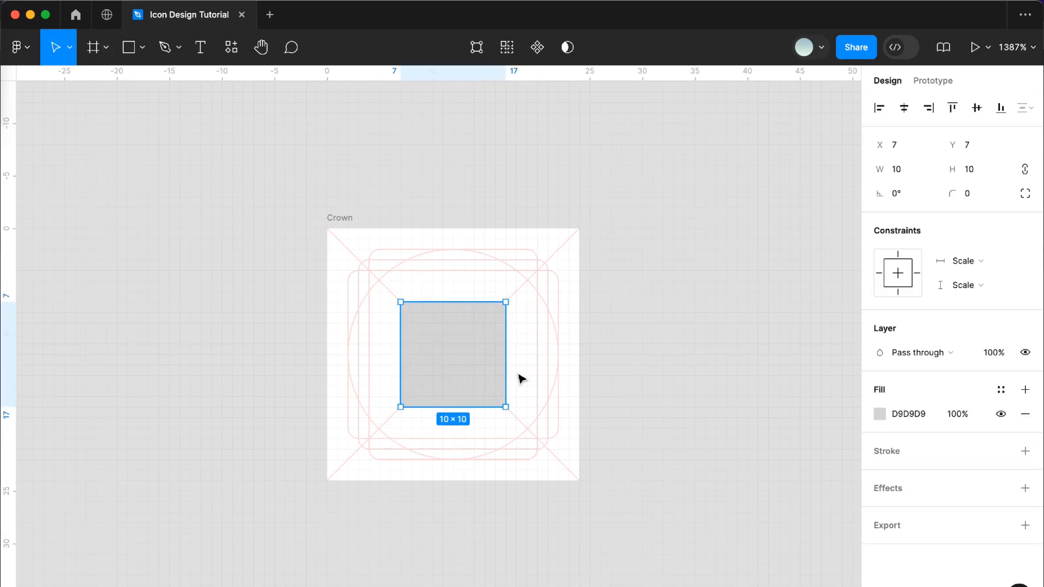
{"action": "left_click_drag", "start_coordinate": [506, 366], "coordinate": [547, 371]}
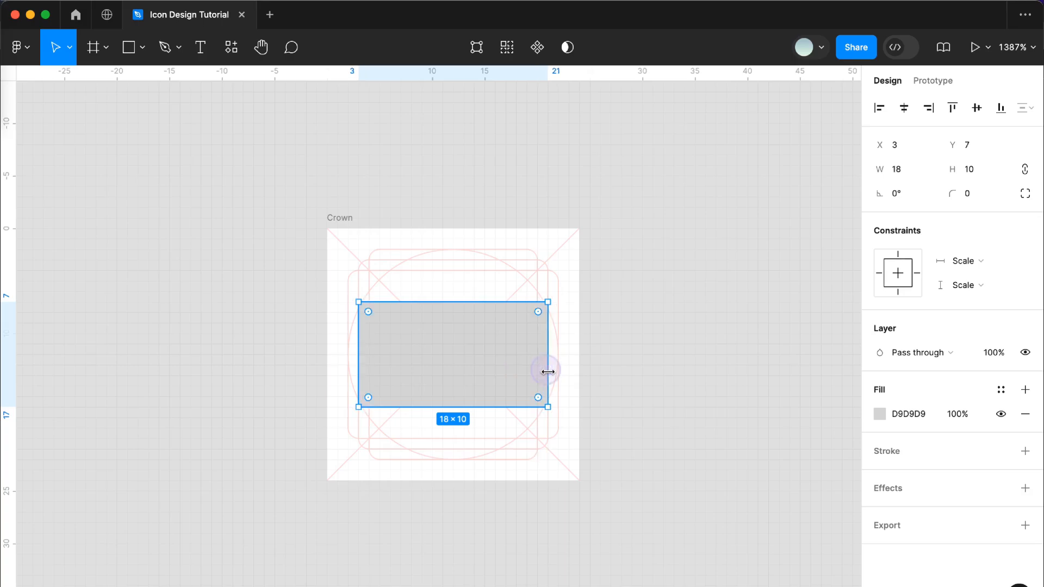
- Give the rectangle a black centred stroke with a width of 1.5 and remove its fill
{"action": "left_click", "coordinate": [1025, 451]}
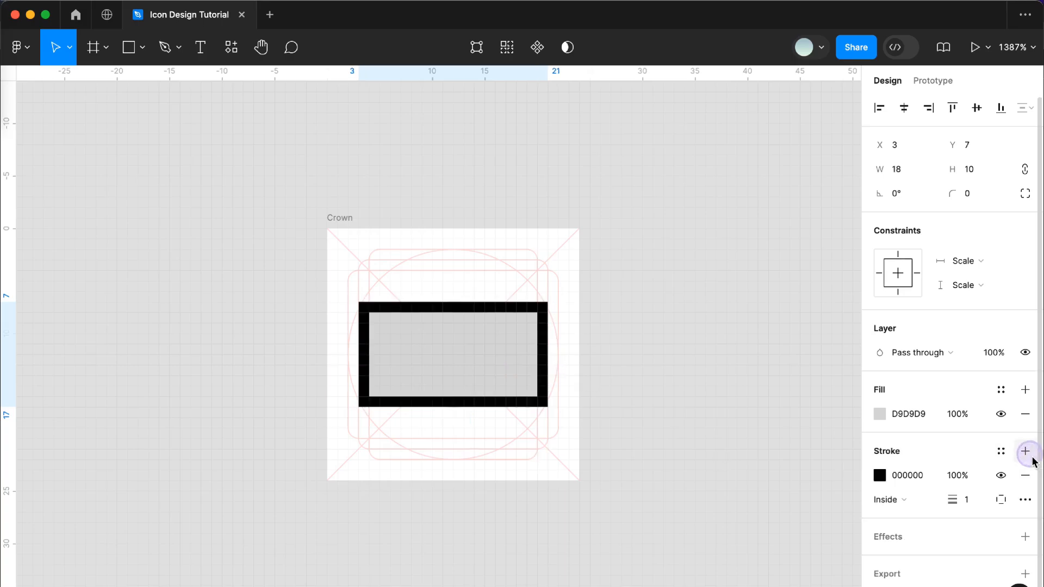
{"action": "left_click", "coordinate": [1025, 414]}
{"action": "left_click", "coordinate": [886, 475]}
{"action": "left_click", "coordinate": [904, 457]}
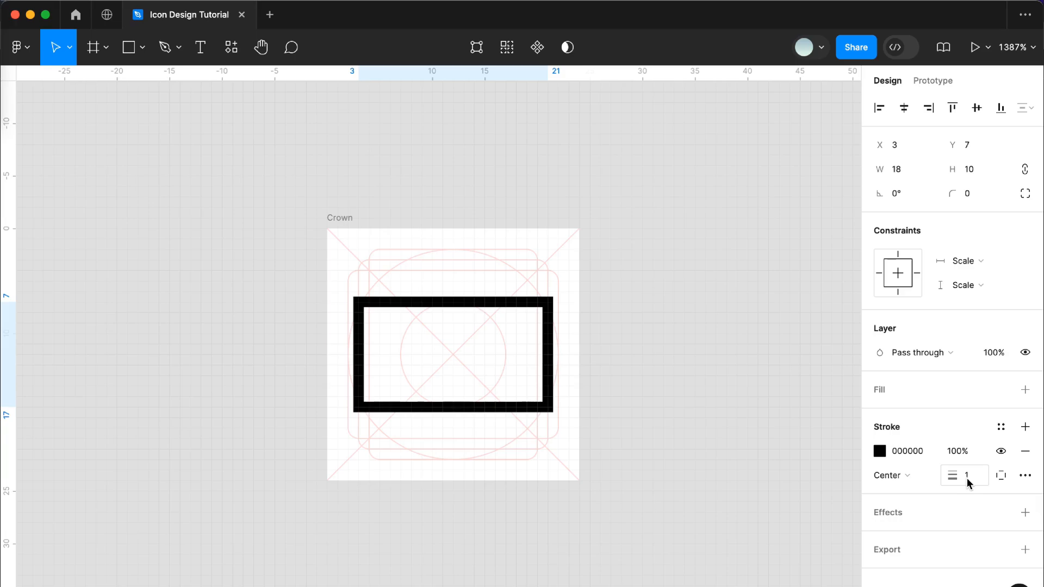
{"action": "left_click", "coordinate": [968, 479]}
{"action": "type", "text": "1"}
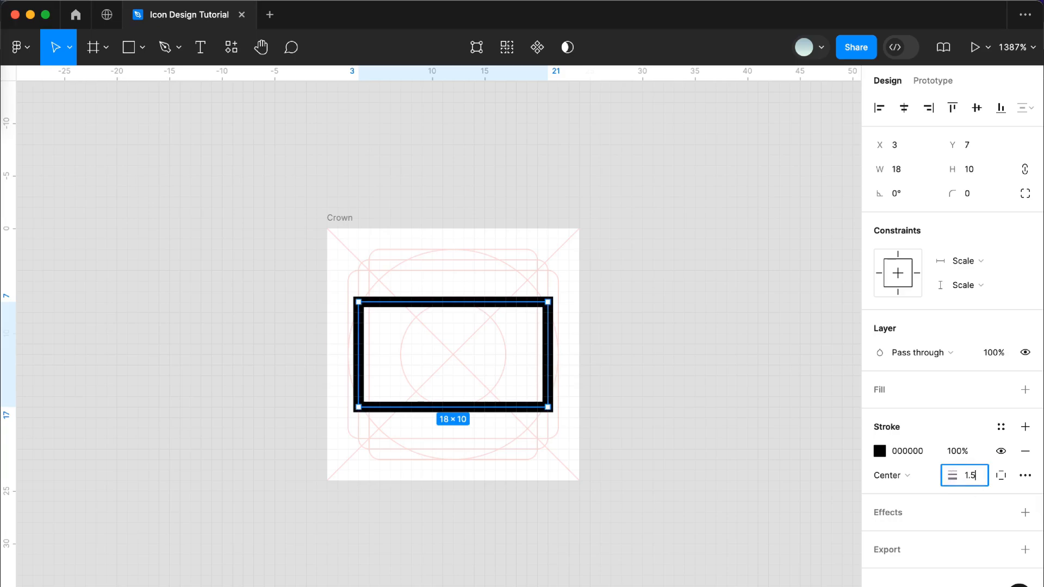
{"action": "key", "text": "Return"}
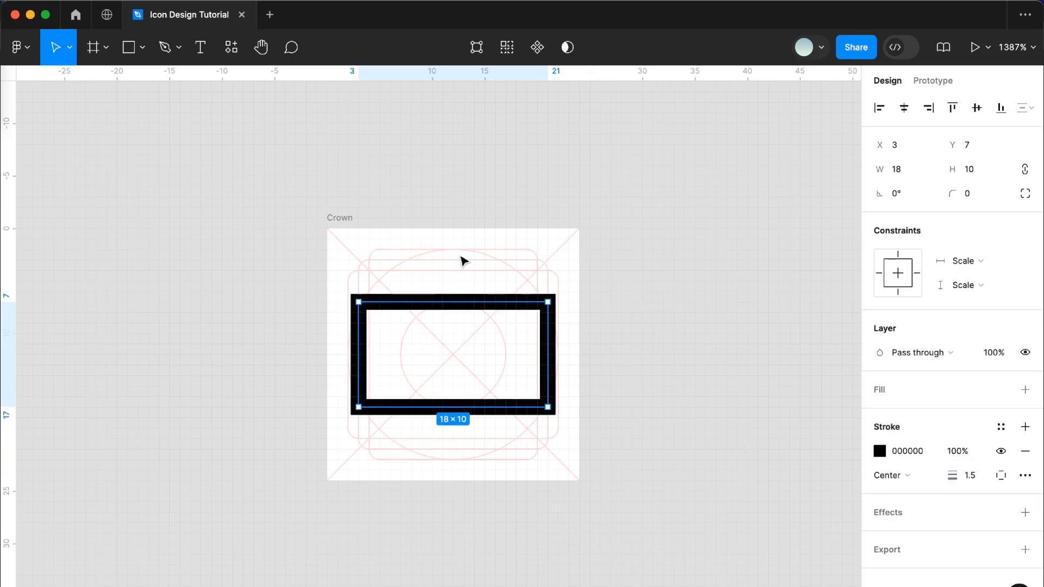
- Add three vector points on the rectangle's top edge, at its midpoint X 12 and at X 8 and X 16
{"action": "double_click", "coordinate": [454, 299]}
{"action": "left_click", "coordinate": [453, 302]}
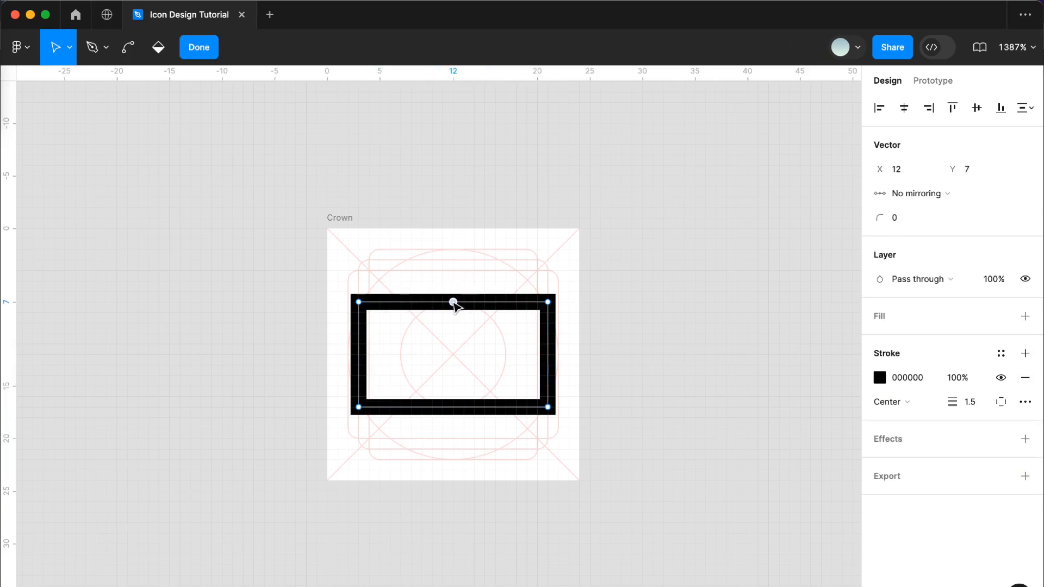
{"action": "left_click", "coordinate": [406, 301]}
{"action": "left_click", "coordinate": [500, 302]}
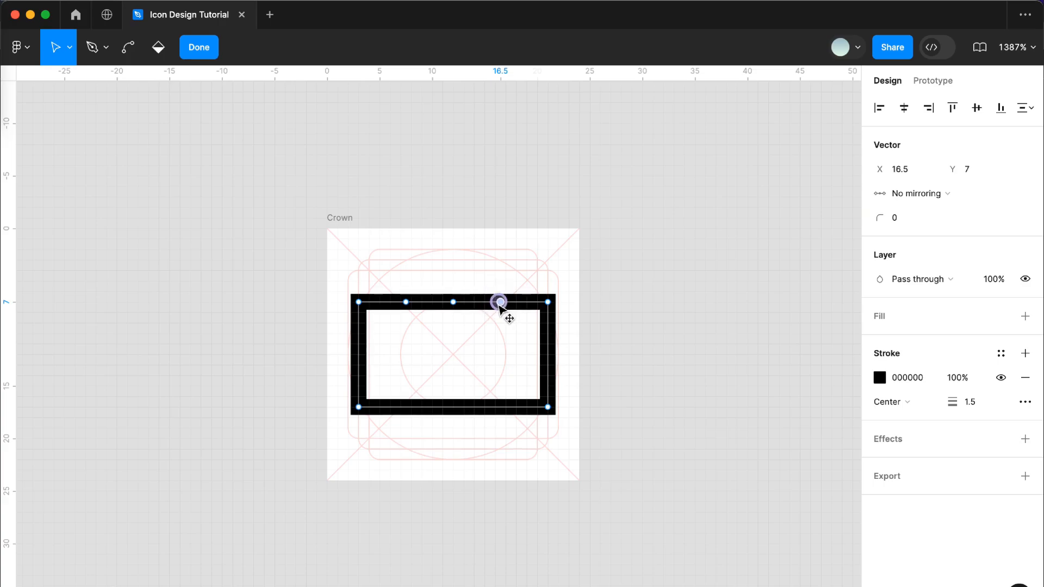
{"action": "left_click_drag", "start_coordinate": [500, 304], "coordinate": [494, 303]}
{"action": "left_click", "coordinate": [406, 302]}
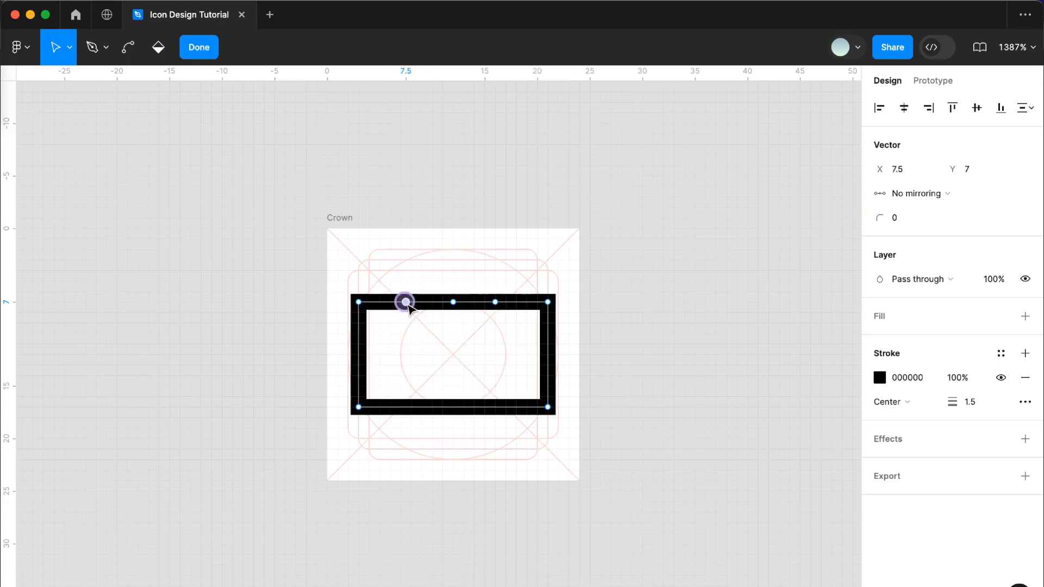
{"action": "left_click_drag", "start_coordinate": [407, 304], "coordinate": [412, 304]}
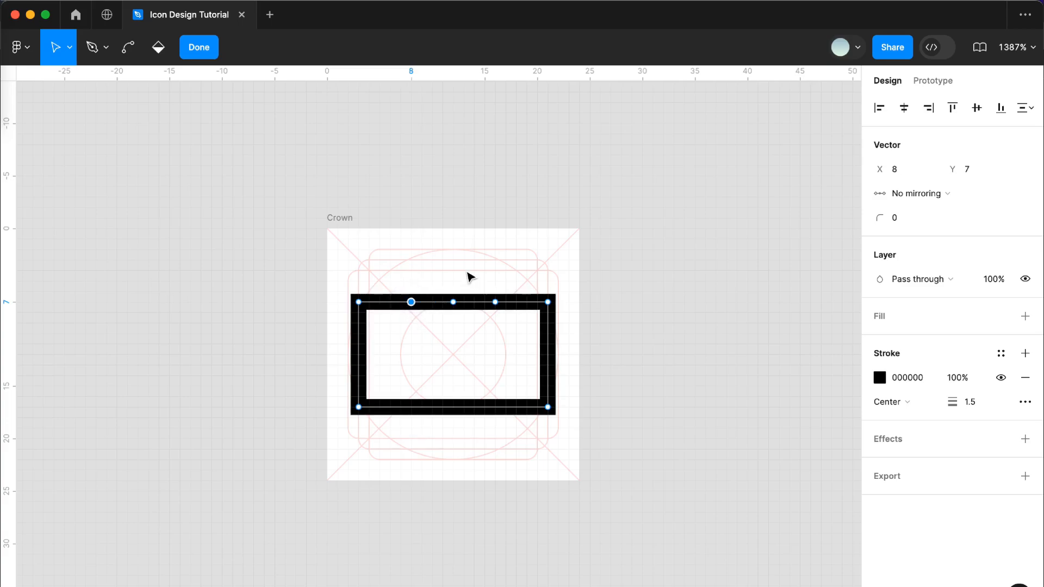
- Raise the middle point of the top edge to Y 3 to form the crown's central peak
{"action": "left_click_drag", "start_coordinate": [445, 268], "coordinate": [469, 320]}
{"action": "key", "text": "Up"}
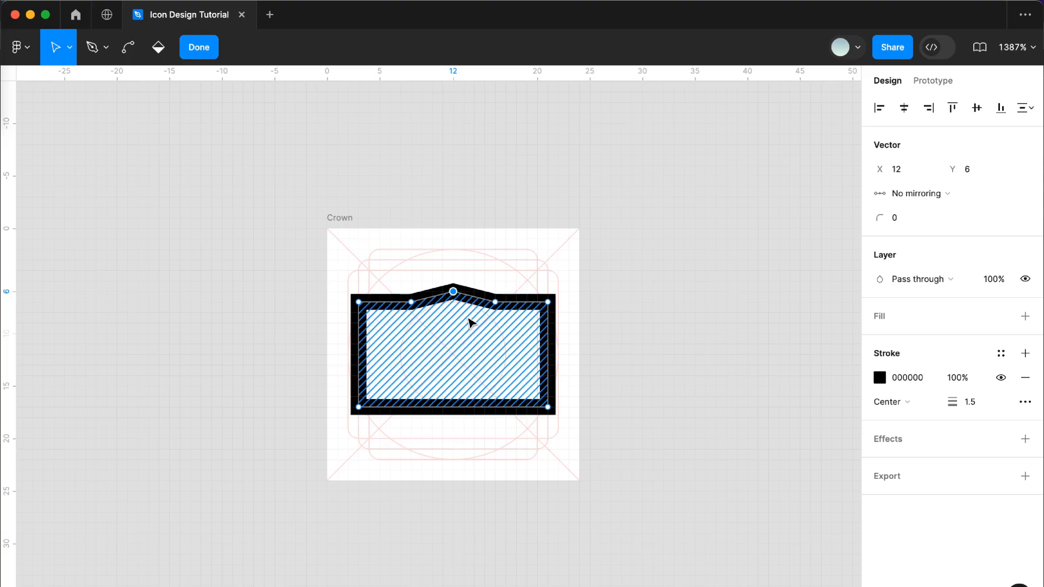
{"action": "key", "text": "Up"}
{"action": "key", "text": "Up"}
{"action": "key", "text": "Up"}
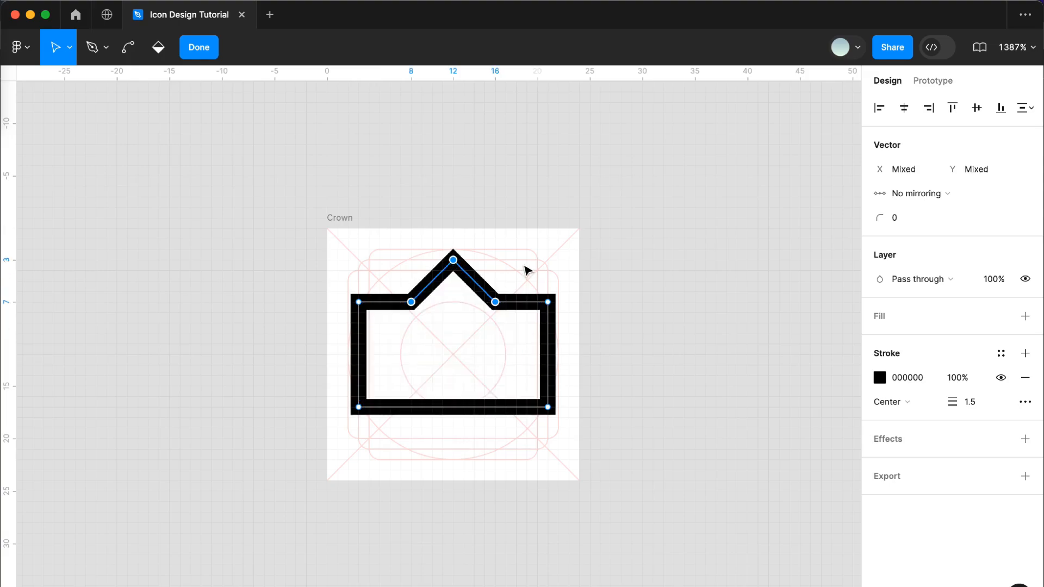
- Lower the two points beside the central peak to Y 10 to form the crown's valleys
{"action": "left_click_drag", "start_coordinate": [519, 264], "coordinate": [422, 317]}
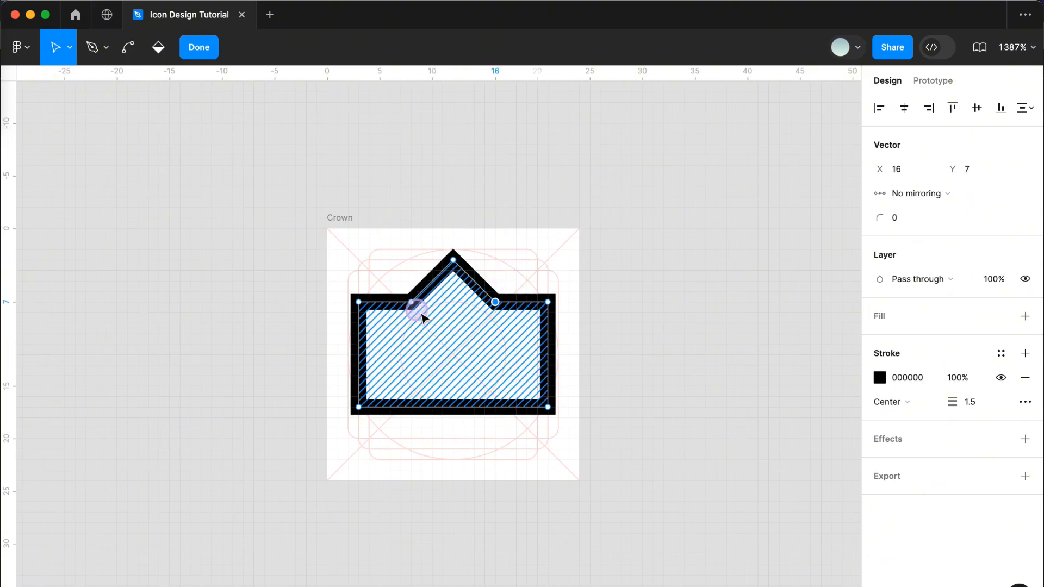
{"action": "left_click_drag", "start_coordinate": [384, 275], "coordinate": [428, 317]}
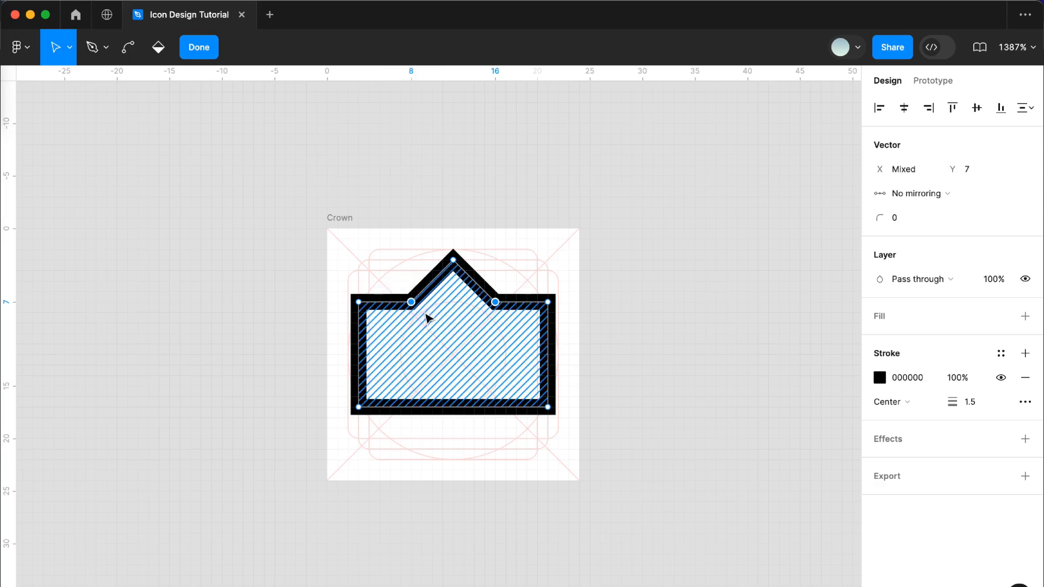
{"action": "key", "text": "Down"}
{"action": "key", "text": "Down"}
{"action": "key", "text": "Down"}
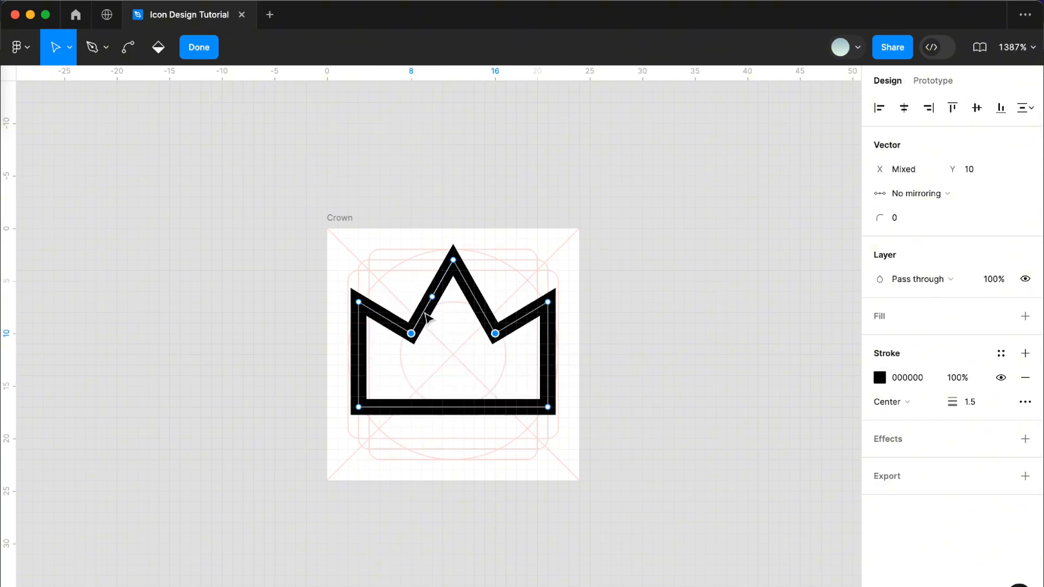
- Taper the crown's base by moving its bottom corner points inward to X 5 and X 19
{"action": "left_click_drag", "start_coordinate": [605, 459], "coordinate": [496, 393]}
{"action": "key", "text": "Left"}
{"action": "left_click_drag", "start_coordinate": [468, 459], "coordinate": [343, 390]}
{"action": "key", "text": "Right"}
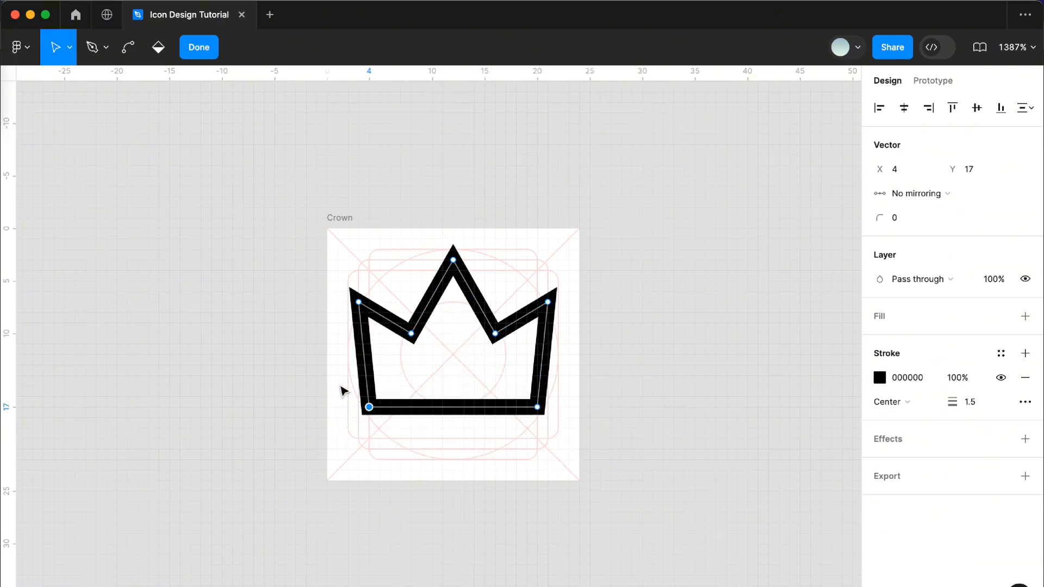
{"action": "key", "text": "Right"}
{"action": "left_click_drag", "start_coordinate": [649, 508], "coordinate": [503, 394]}
{"action": "key", "text": "Left"}
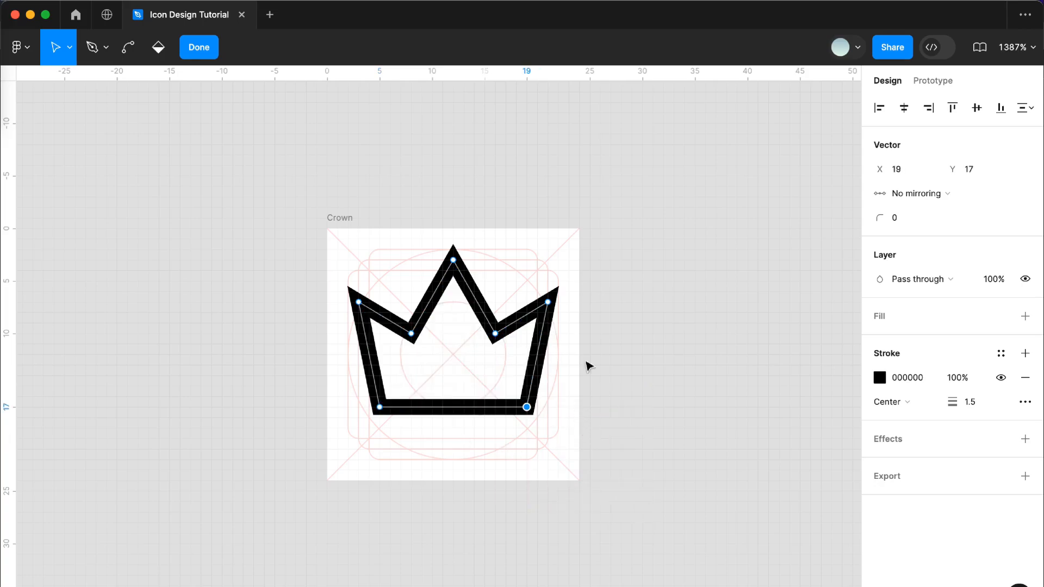
- Add a point on each outer slope, align both with the outer tips at Y 7, and move them to X 5 and X 19
{"action": "left_click", "coordinate": [521, 318]}
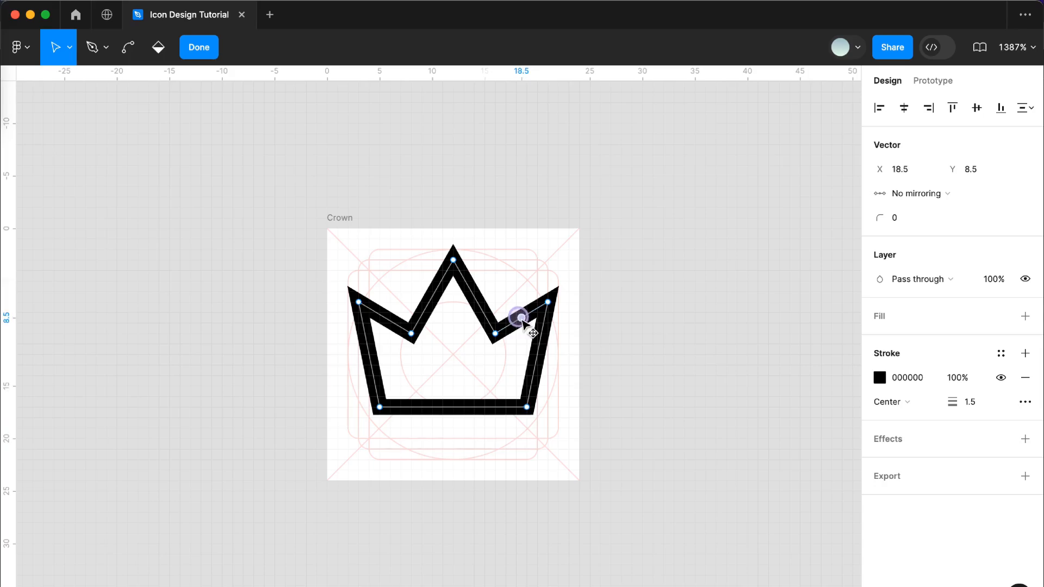
{"action": "left_click", "coordinate": [385, 317]}
{"action": "left_click_drag", "start_coordinate": [303, 243], "coordinate": [395, 331]}
{"action": "left_click_drag", "start_coordinate": [617, 345], "coordinate": [515, 257], "text": "shift"}
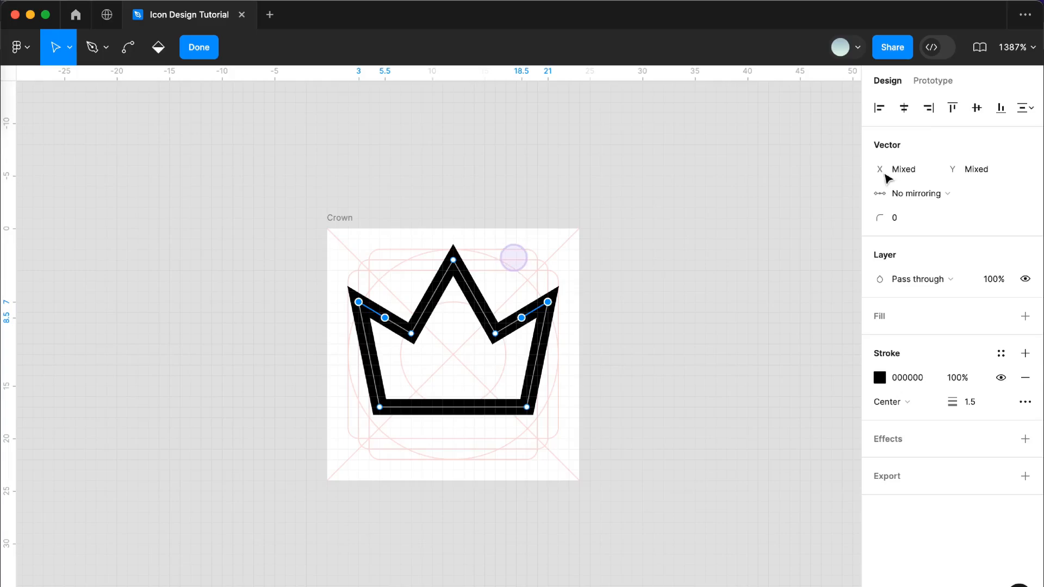
{"action": "left_click", "coordinate": [952, 108]}
{"action": "left_click_drag", "start_coordinate": [385, 302], "coordinate": [379, 302]}
{"action": "left_click_drag", "start_coordinate": [521, 302], "coordinate": [527, 304]}
- Round the points of the crown's three tips with a corner radius of 2
{"action": "left_click_drag", "start_coordinate": [310, 215], "coordinate": [581, 313]}
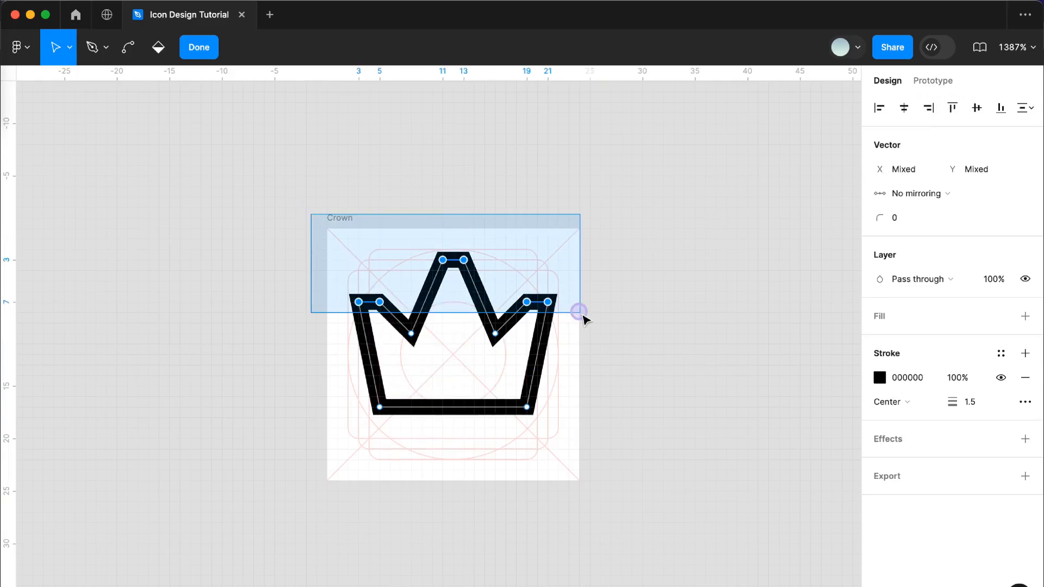
{"action": "left_click", "coordinate": [911, 217]}
{"action": "type", "text": "2"}
{"action": "key", "text": "Return"}
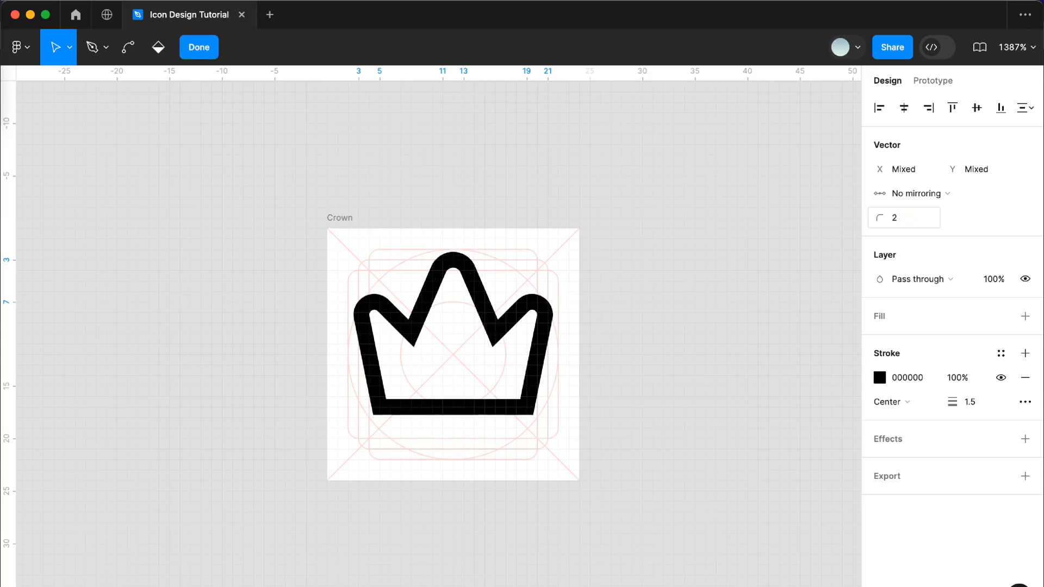
- Round the crown's two inner valley points with a corner radius of 1
{"action": "left_click", "coordinate": [411, 333]}
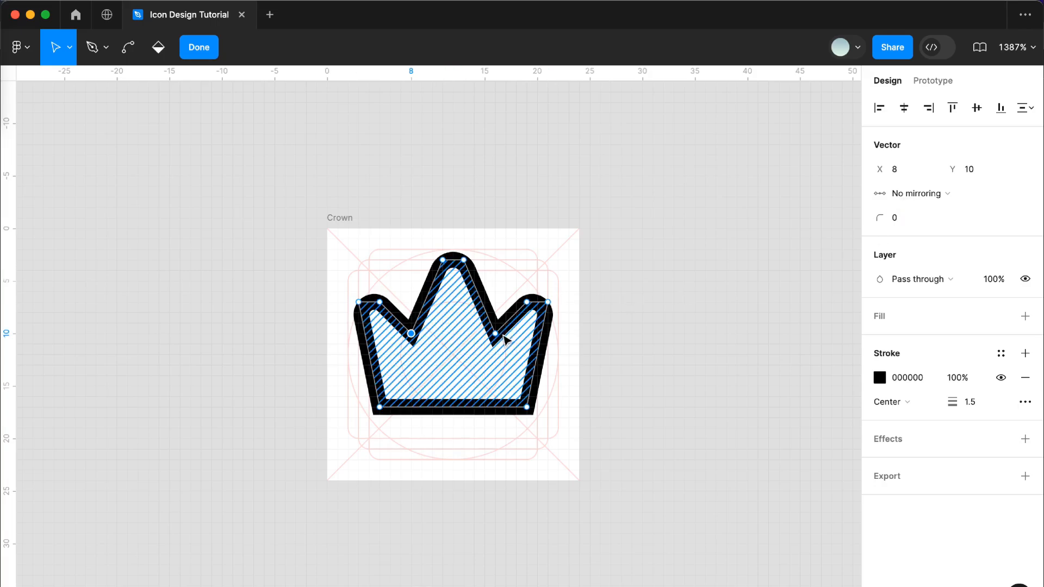
{"action": "left_click", "coordinate": [494, 333], "text": "shift"}
{"action": "left_click", "coordinate": [911, 225]}
{"action": "type", "text": "3"}
{"action": "key", "text": "Return"}
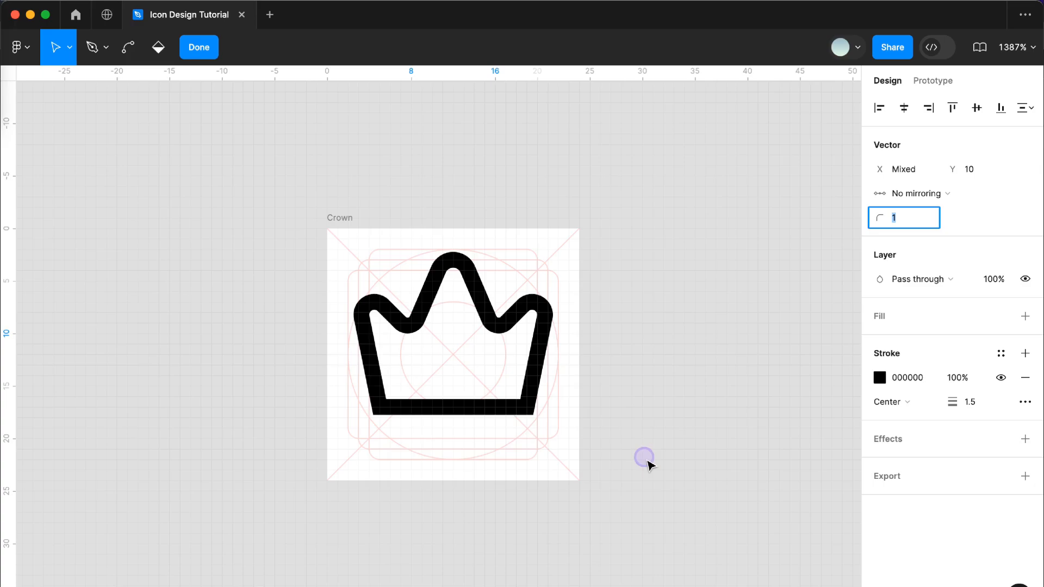
- Add a midpoint to the crown's bottom edge, lower it to Y 19, and bend the edge into a smooth curve
{"action": "left_click_drag", "start_coordinate": [645, 459], "coordinate": [453, 428]}
{"action": "left_click", "coordinate": [452, 406]}
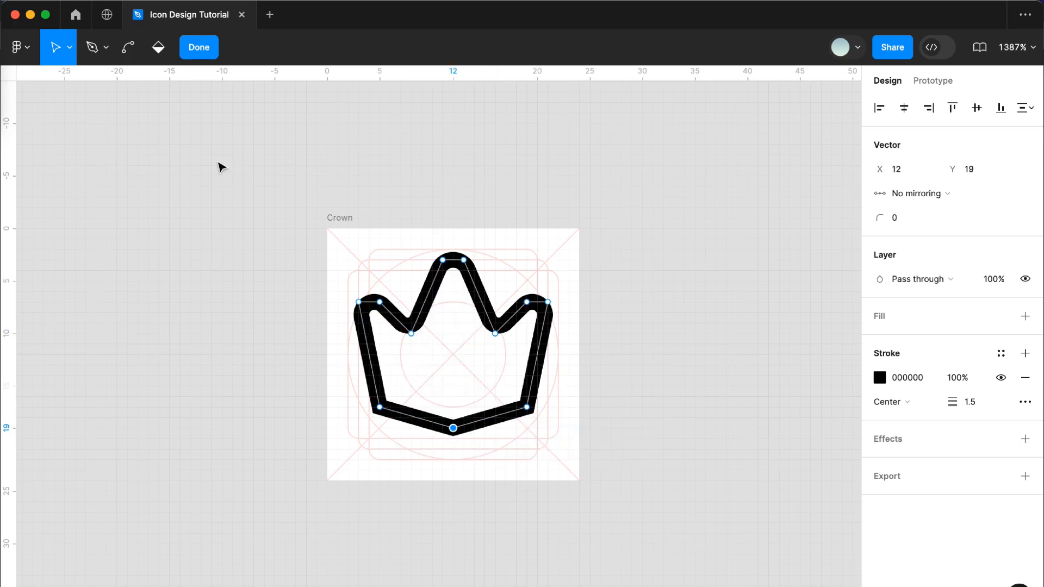
{"action": "left_click", "coordinate": [125, 49]}
{"action": "left_click", "coordinate": [453, 427]}
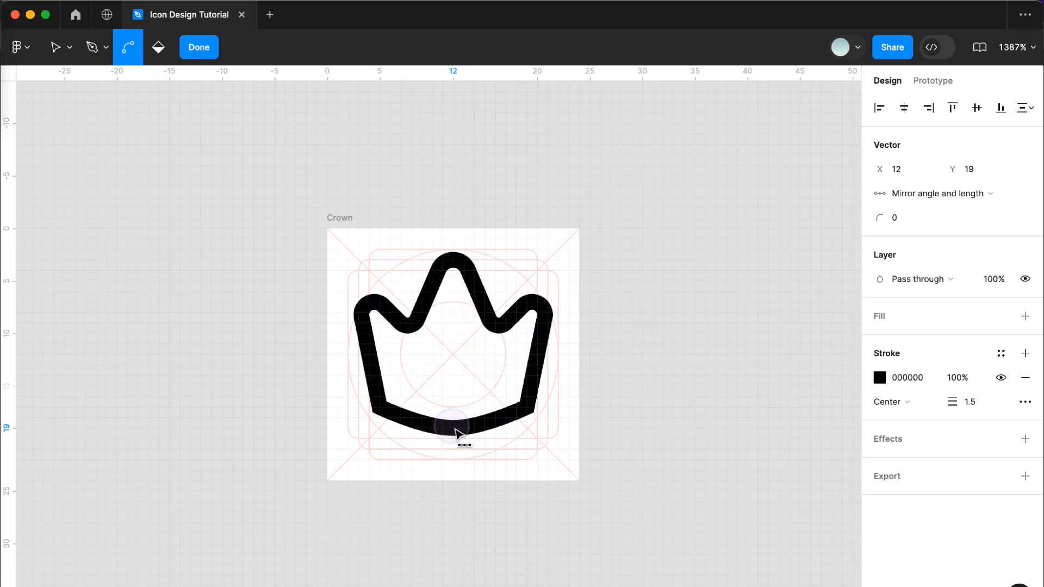
{"action": "key", "text": "v"}
- Round both bottom corners of the crown with a corner radius of 2 and finish editing the vector
{"action": "left_click", "coordinate": [527, 406]}
{"action": "left_click_drag", "start_coordinate": [310, 395], "coordinate": [390, 437]}
{"action": "left_click", "coordinate": [902, 219]}
{"action": "type", "text": "2"}
{"action": "key", "text": "Return"}
{"action": "key", "text": "Escape"}
{"action": "key", "text": "Escape"}
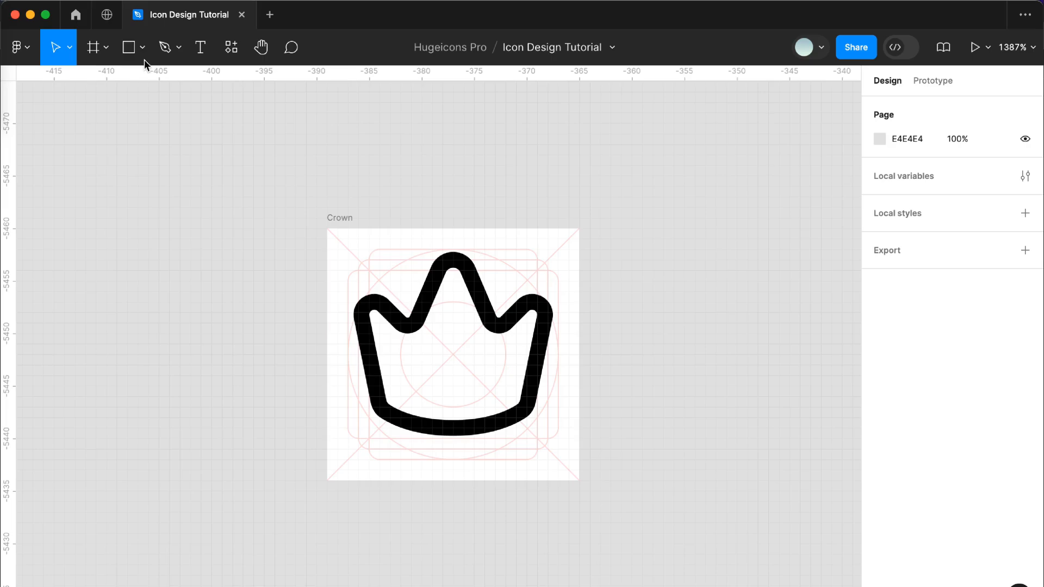
- Draw a 4 × 4 square centred in the crown's lower half, rotate it -45° into a diamond, and flatten it
{"action": "left_click", "coordinate": [130, 50]}
{"action": "left_click_drag", "start_coordinate": [452, 375], "coordinate": [494, 413]}
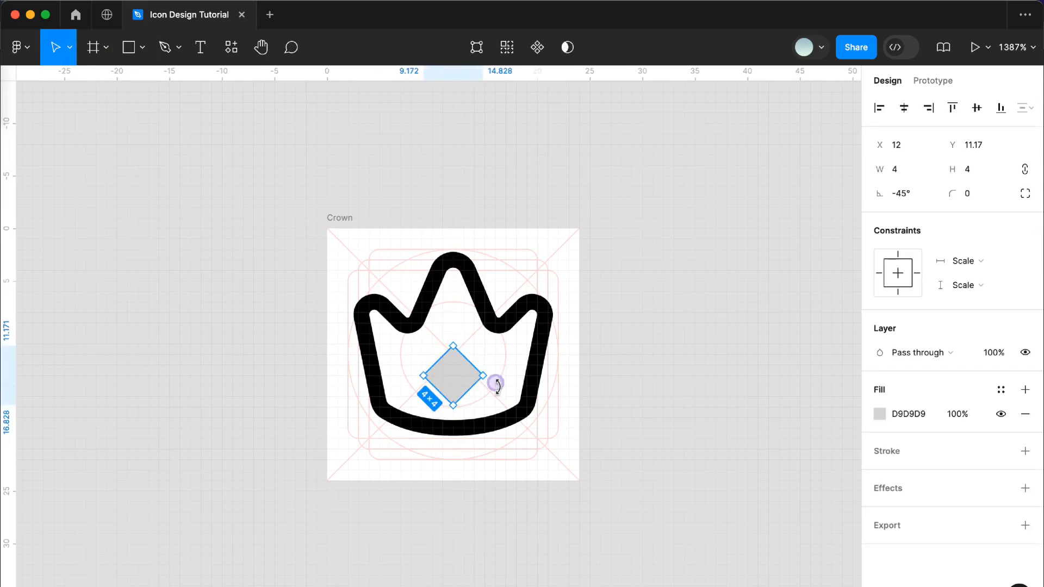
{"action": "key", "text": "super+e"}
- Give the diamond a corner radius of 1 and a fill colour of 000000
{"action": "left_click", "coordinate": [970, 199]}
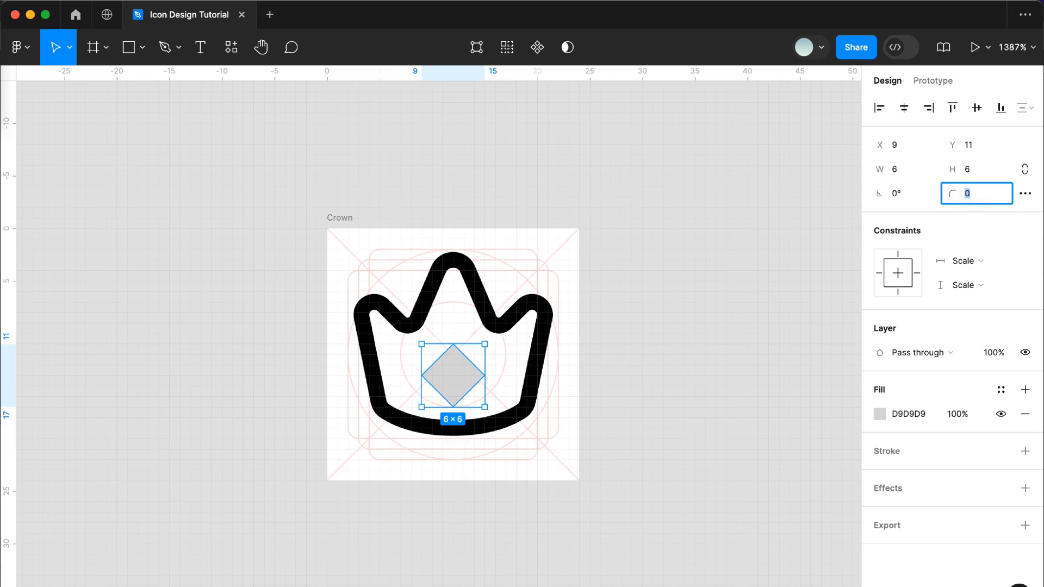
{"action": "type", "text": "1"}
{"action": "key", "text": "Return"}
{"action": "left_click", "coordinate": [895, 417]}
{"action": "left_click", "coordinate": [880, 414]}
{"action": "type", "text": "000000"}
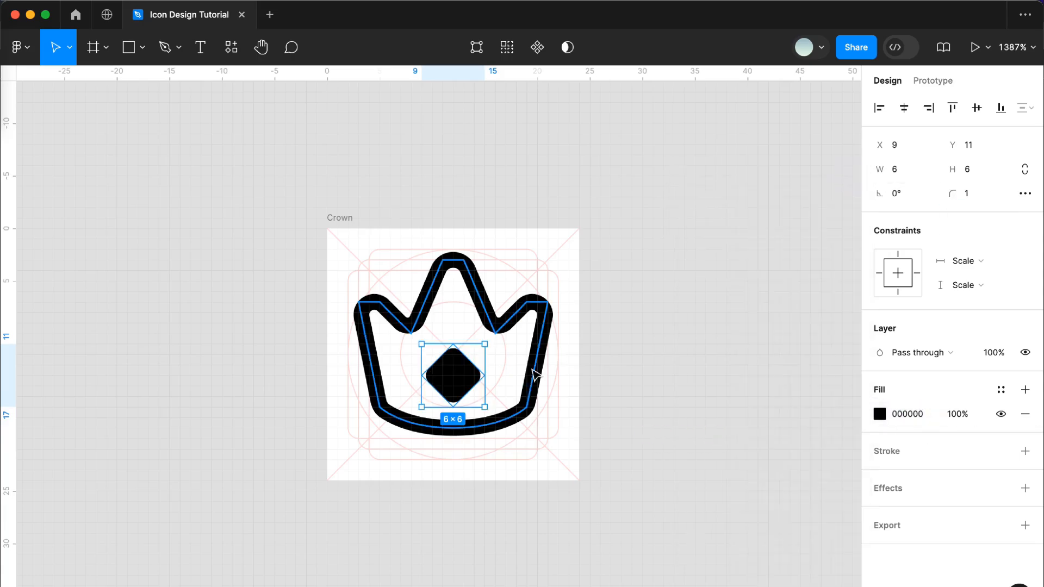
{"action": "key", "text": "Return"}
- Adjust the diamond's vertical position so it sits about half a pixel higher inside the crown, and deselect it
{"action": "left_click", "coordinate": [973, 145]}
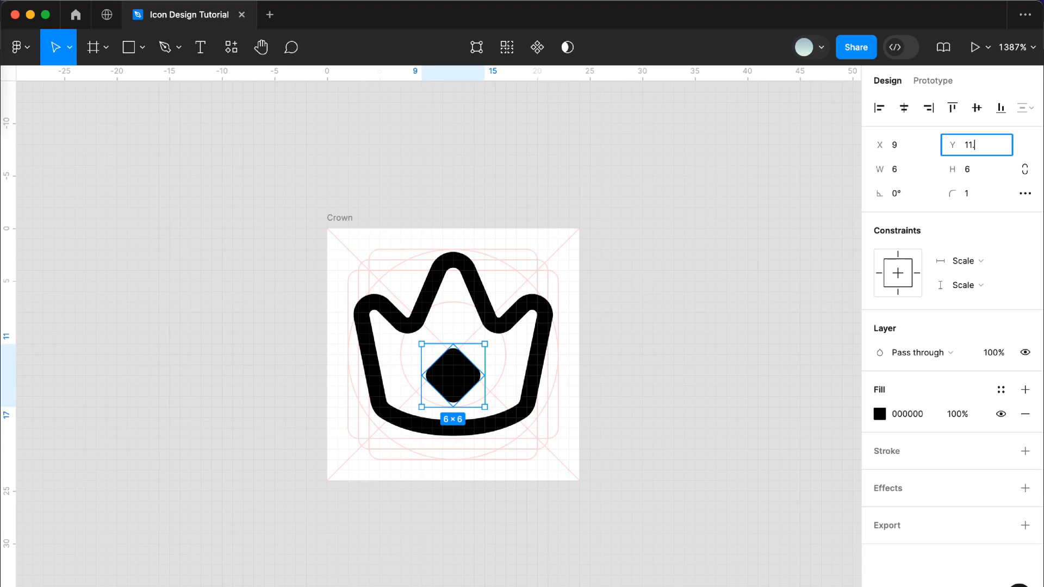
{"action": "key", "text": "Return"}
{"action": "key", "text": "Up"}
{"action": "left_click", "coordinate": [675, 394]}
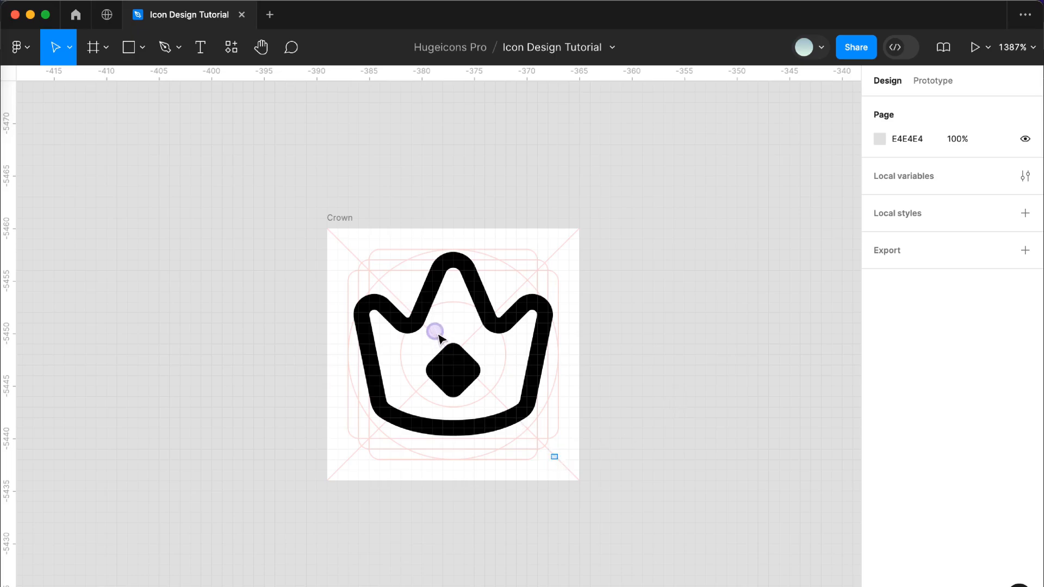
- Select the crown outline together with the diamond and move both down by 1 pixel
{"action": "left_click_drag", "start_coordinate": [435, 331], "coordinate": [556, 454]}
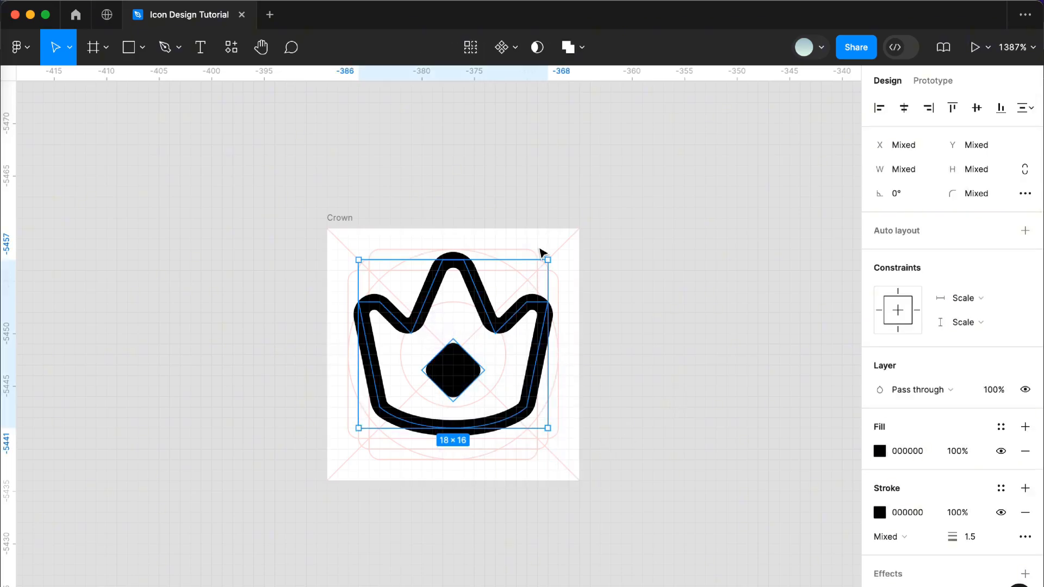
{"action": "key", "text": "Down"}
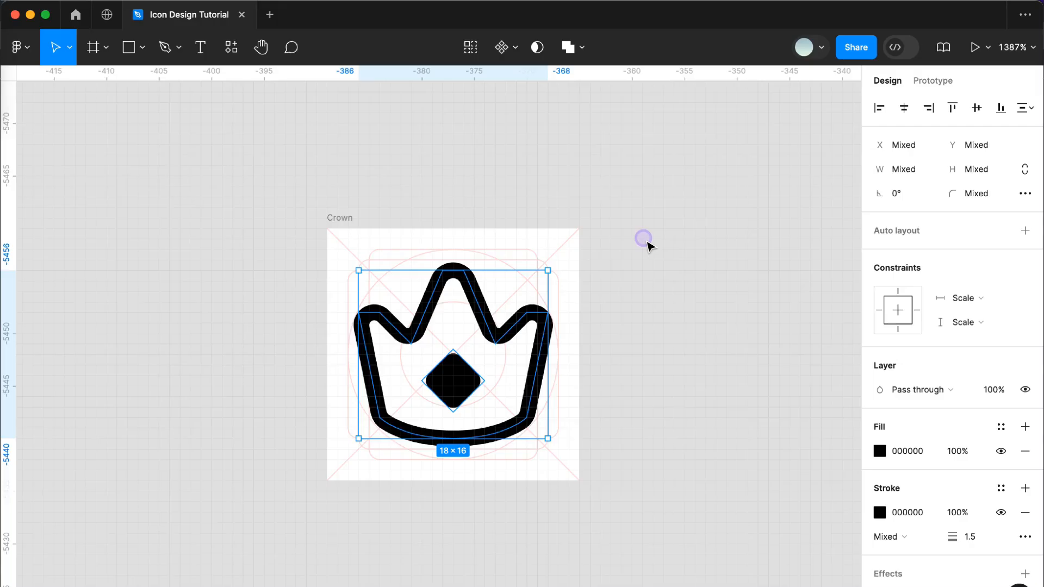